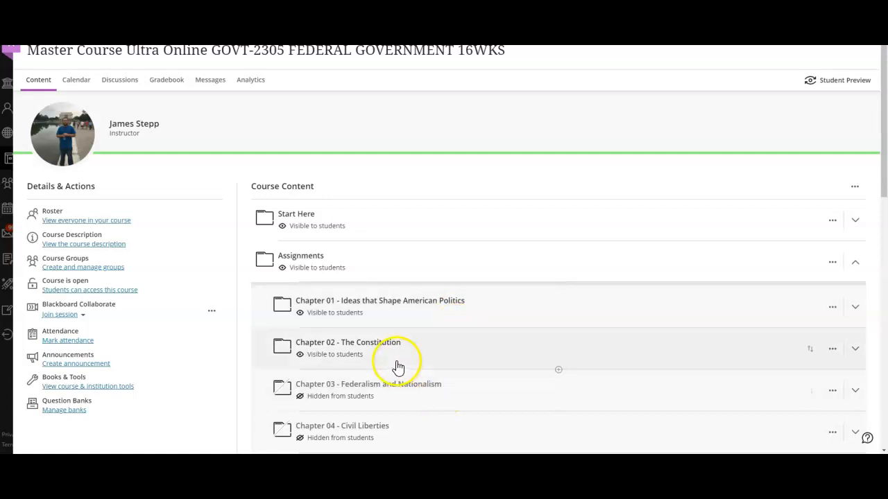
Expand the Chapter 01 - Ideas that Shape American Politics folder under Assignments in the course content.
scroll(396, 366, down, 1)
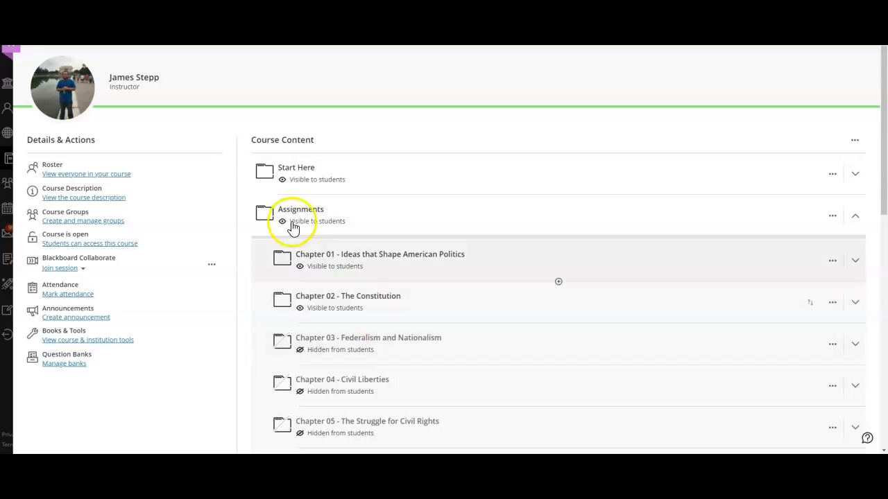
scroll(341, 222, up, 1)
scroll(343, 221, down, 1)
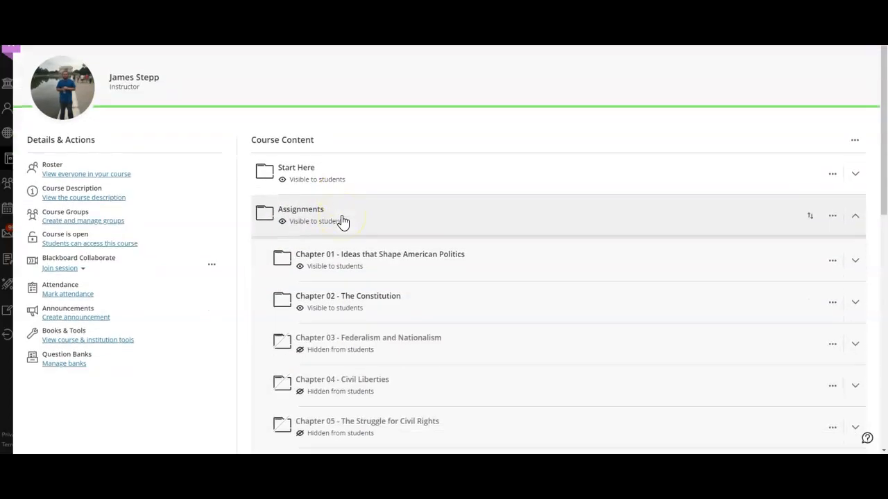
scroll(412, 287, down, 1)
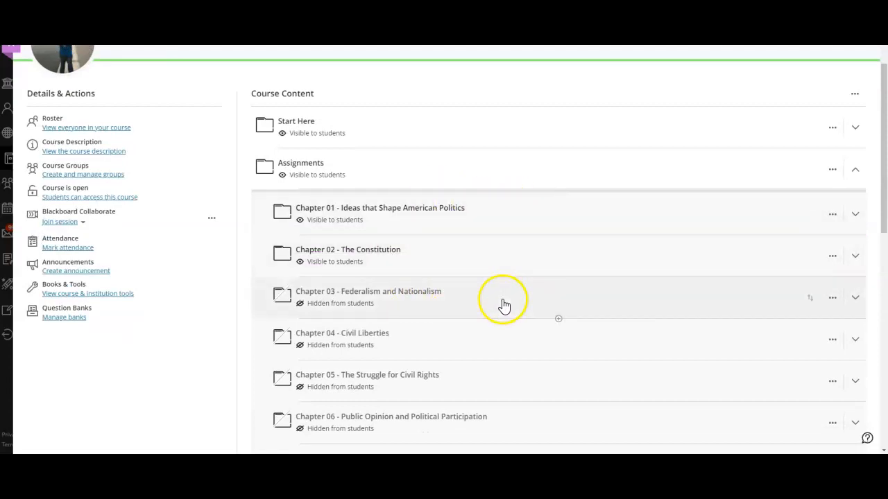
scroll(503, 312, down, 2)
click(405, 122)
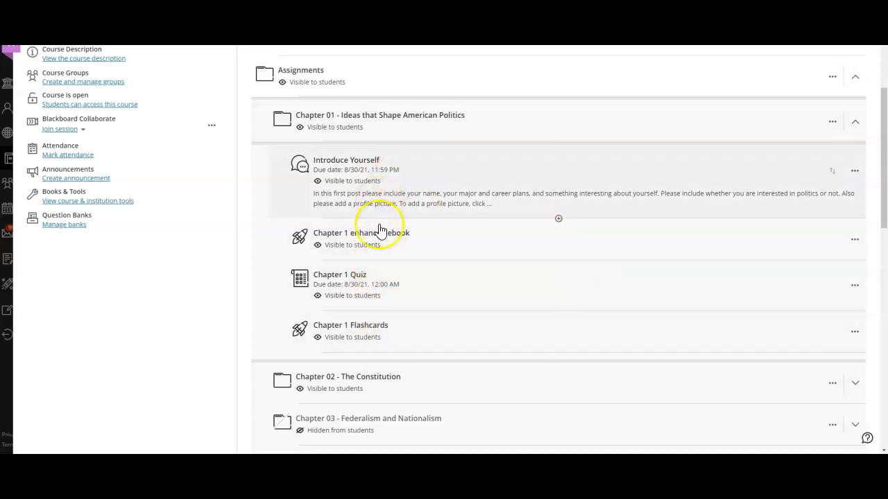
Open the Chapter 1 Quiz from the Chapter 01 folder.
scroll(476, 339, up, 2)
click(475, 340)
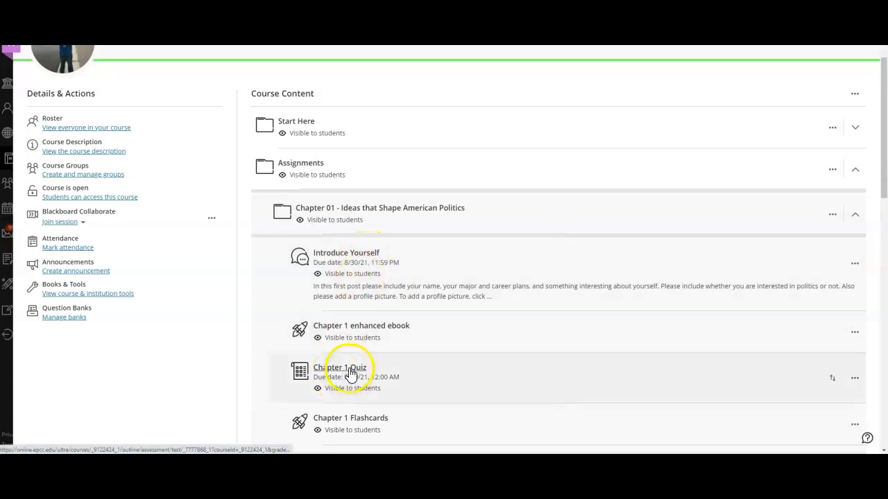
click(425, 370)
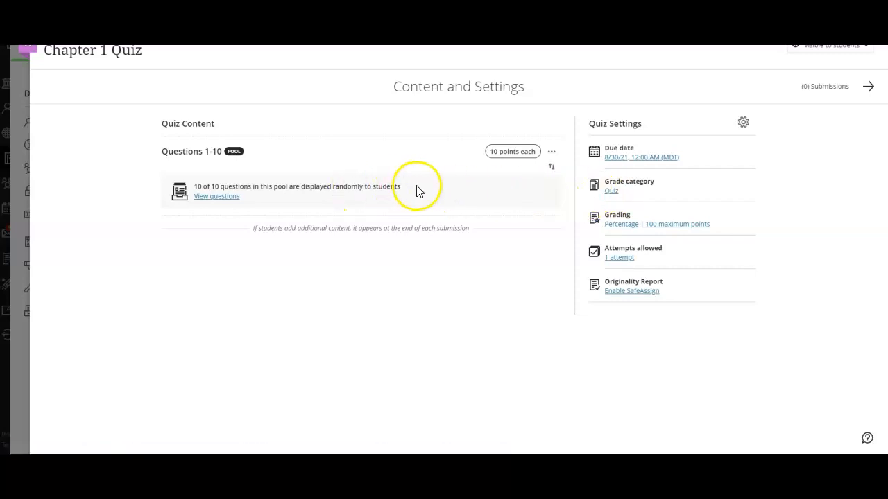
Open the quiz's grade category setting and choose Quiz as the category.
click(613, 192)
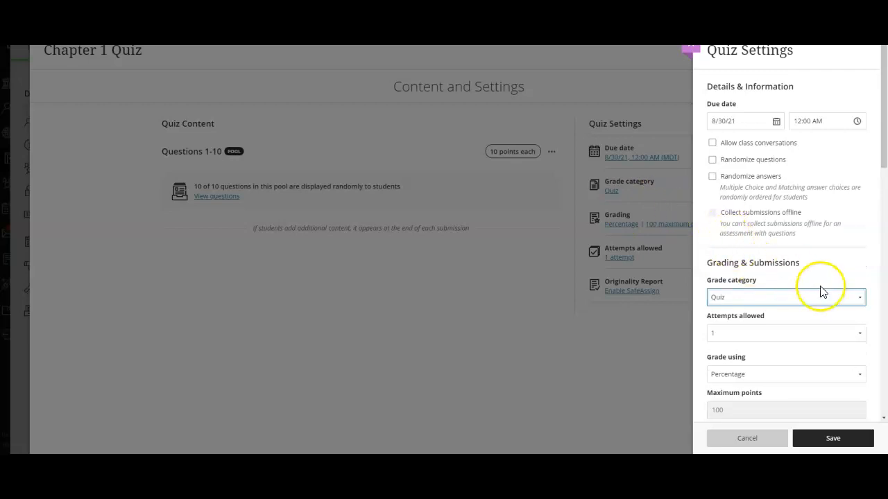
scroll(819, 290, down, 1)
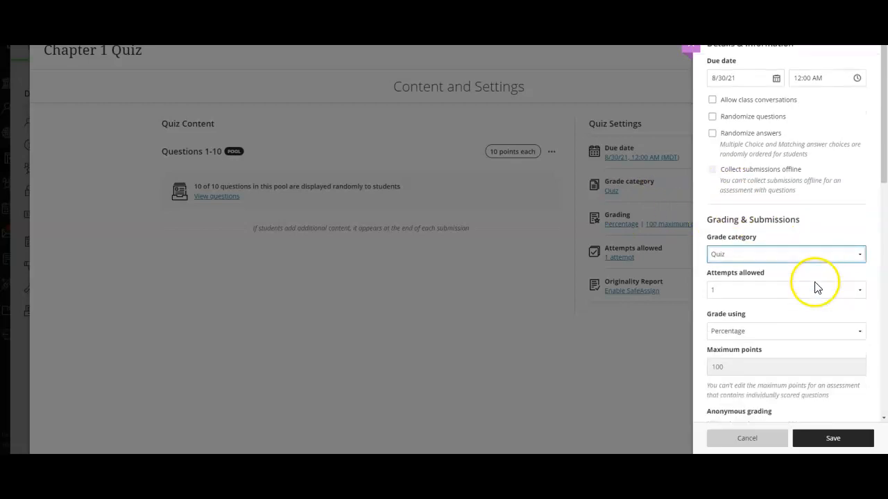
click(778, 254)
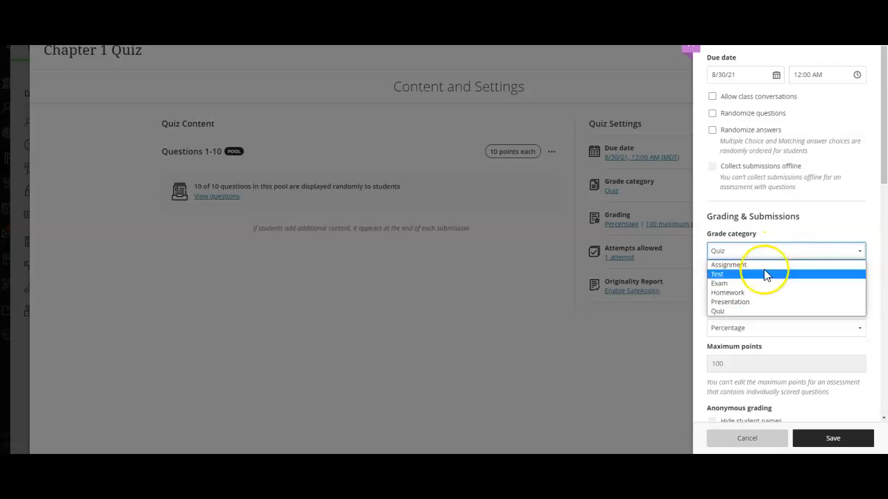
click(758, 313)
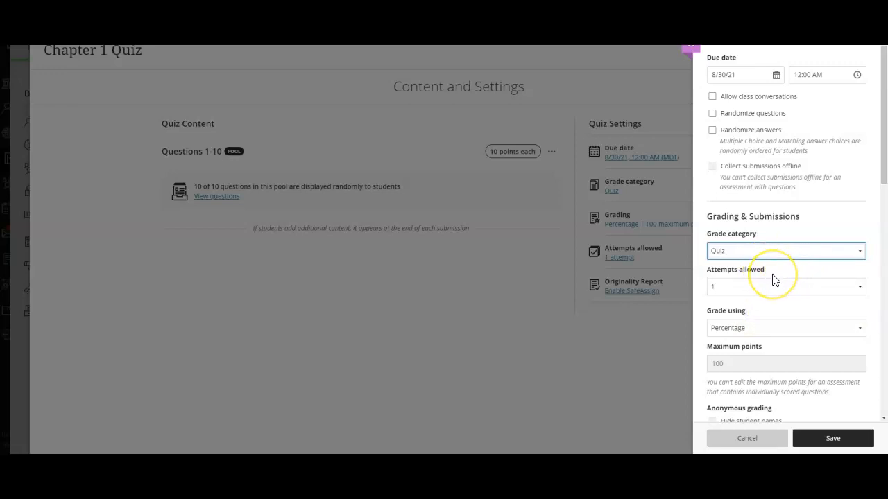
Review the quiz's due date, grading, assessment results, security and additional tool settings, and save them.
scroll(775, 279, up, 1)
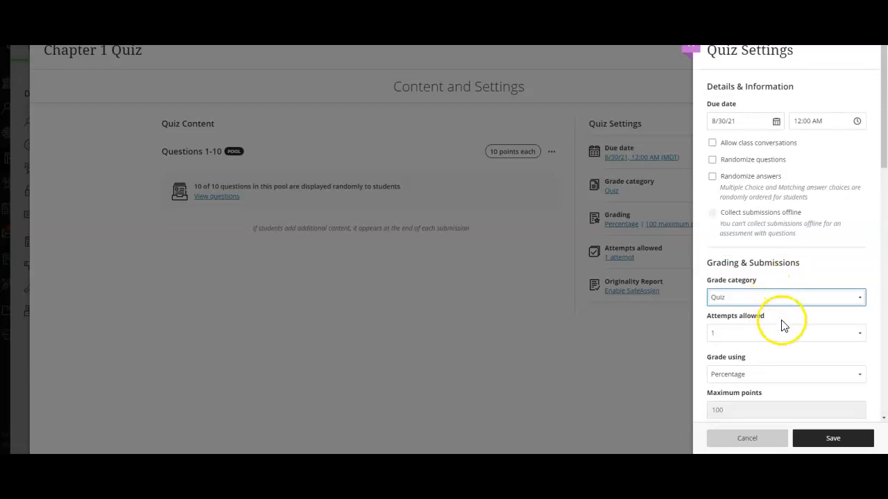
scroll(789, 334, down, 1)
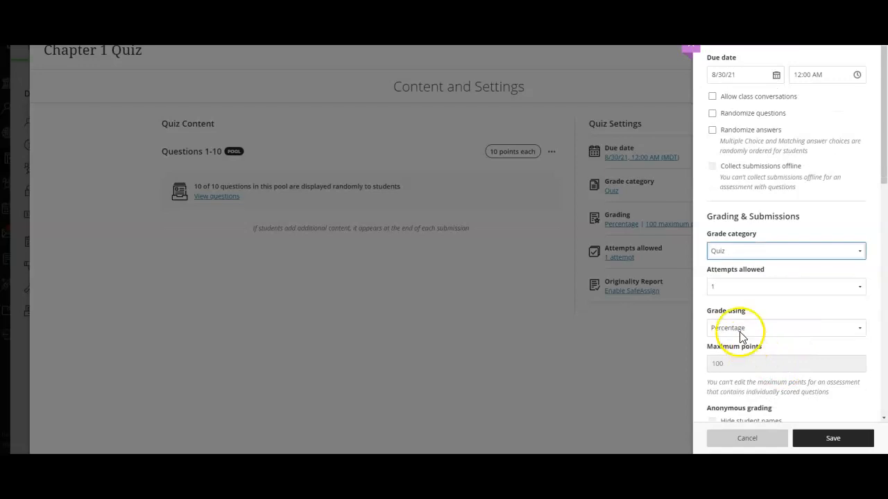
scroll(754, 339, down, 1)
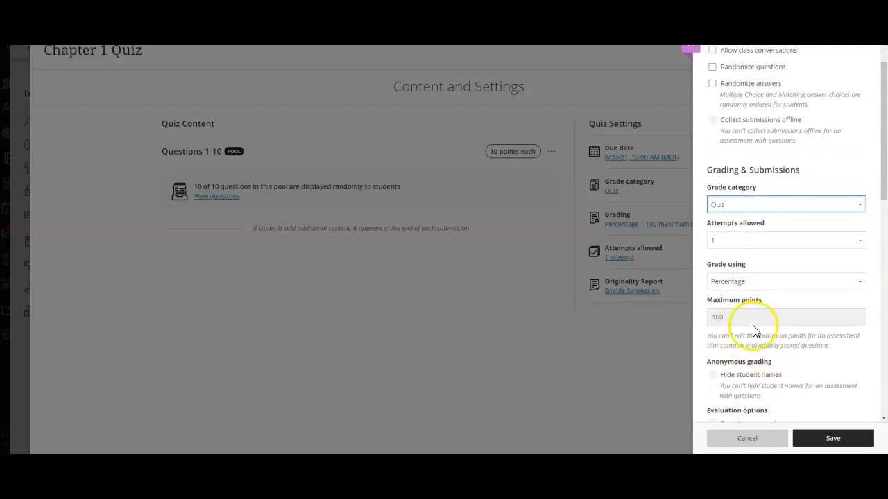
scroll(755, 331, down, 5)
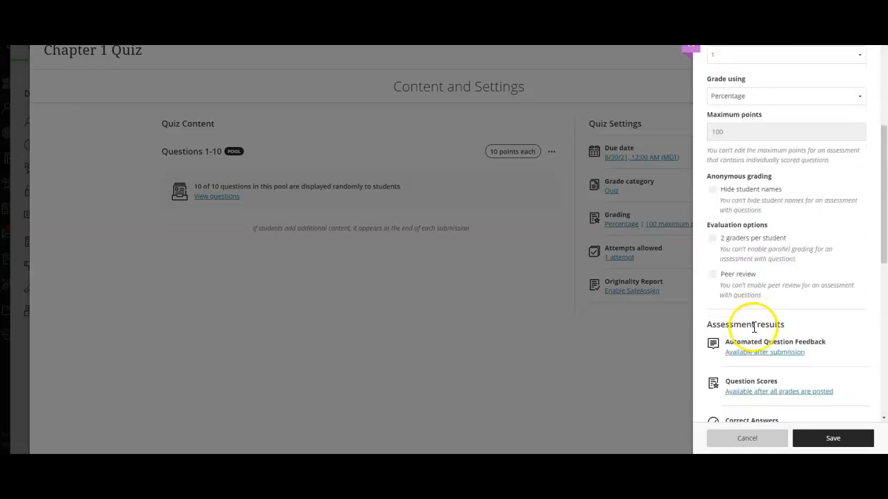
scroll(754, 327, down, 7)
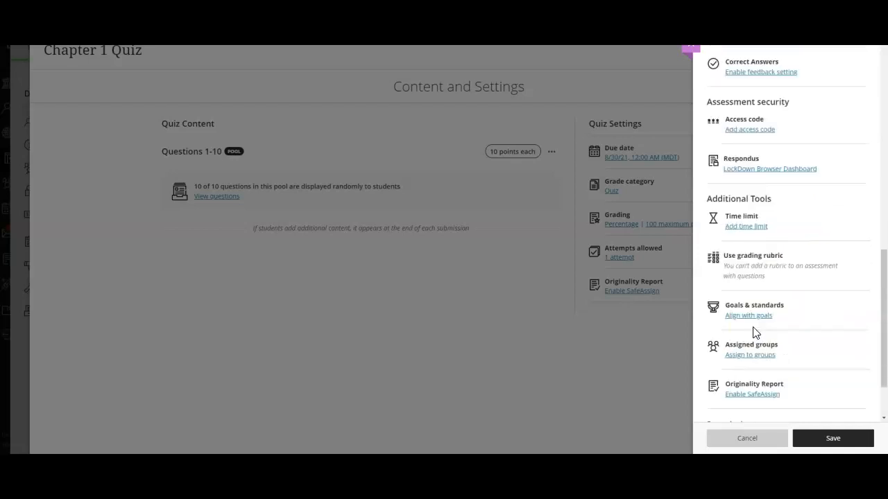
scroll(767, 345, down, 2)
scroll(766, 345, up, 9)
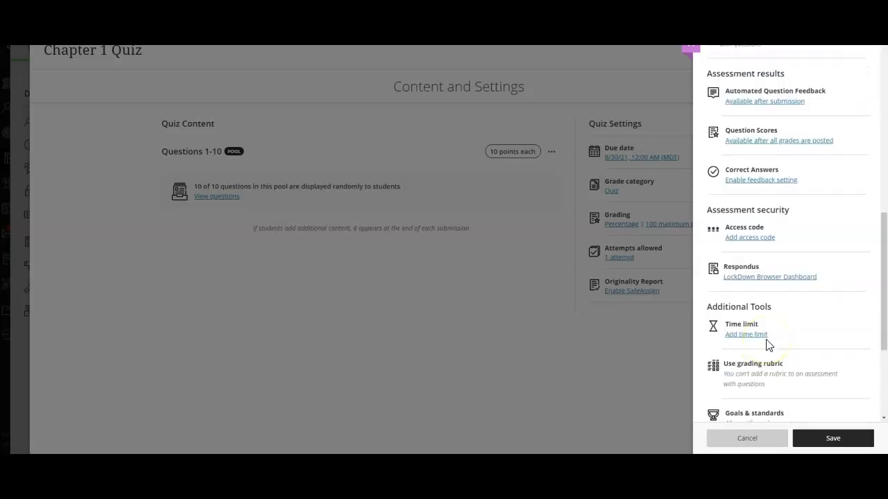
scroll(766, 342, up, 6)
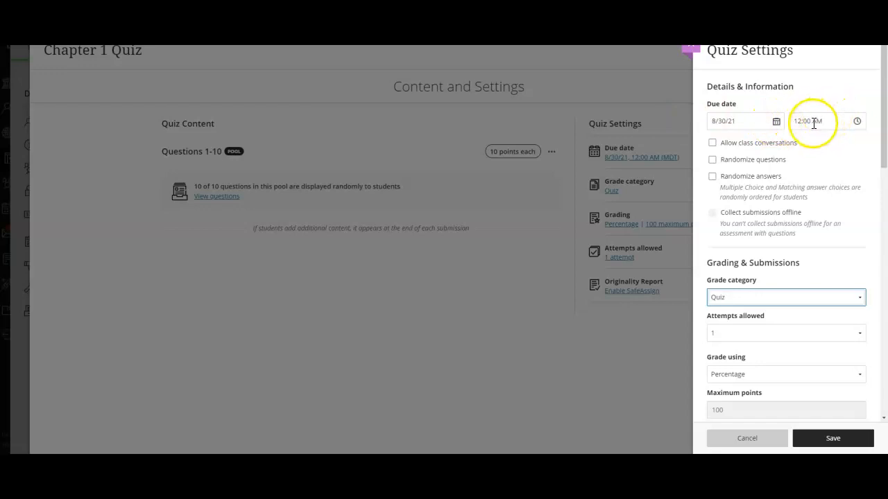
click(837, 439)
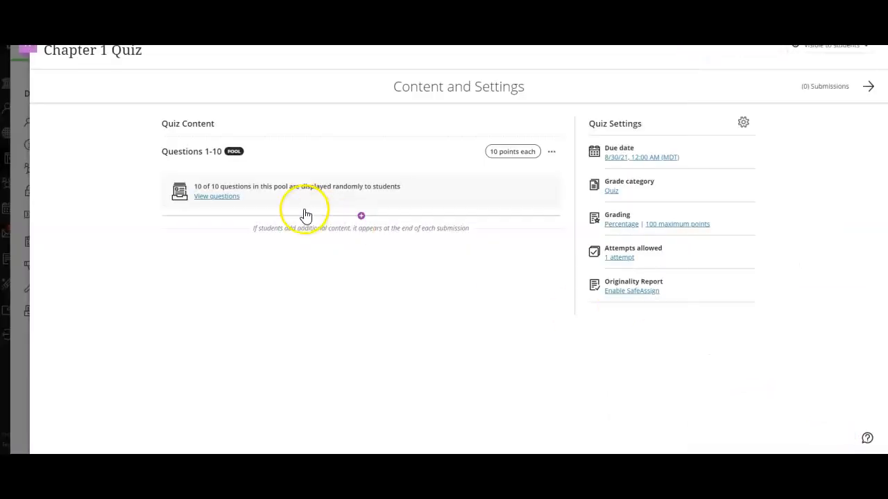
Start adding reused questions to the quiz below the existing question pool.
mouse_move(358, 217)
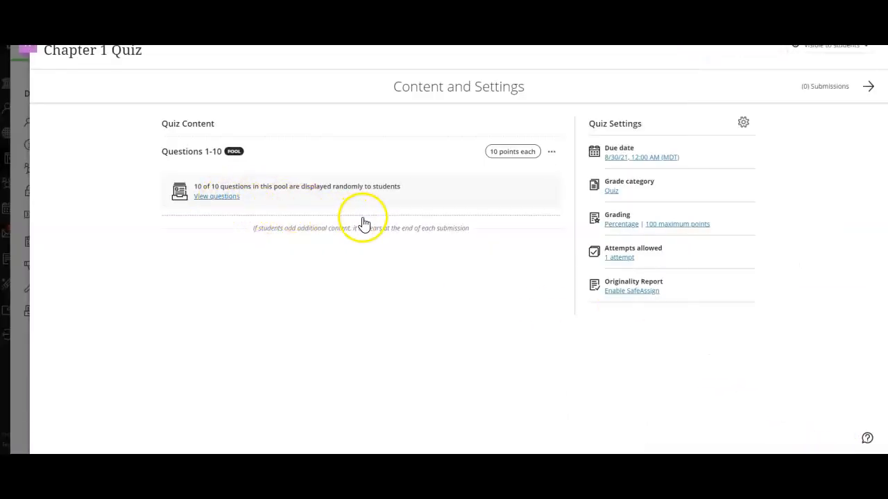
click(361, 218)
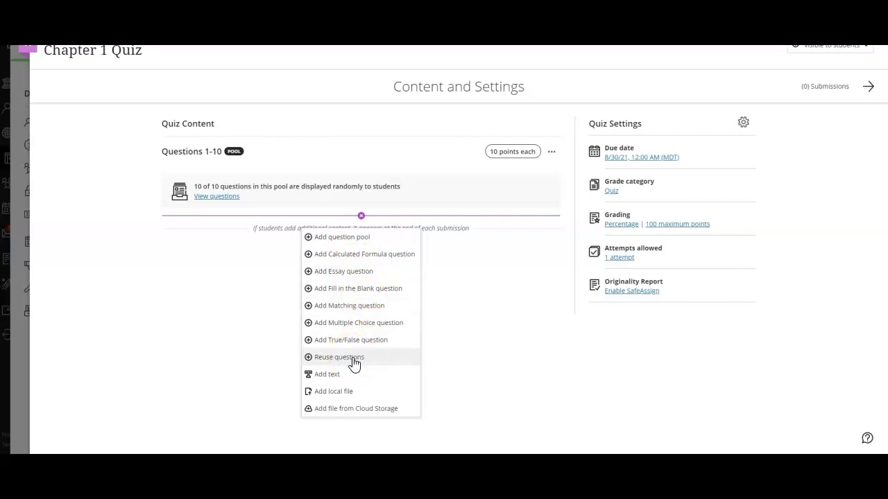
click(353, 359)
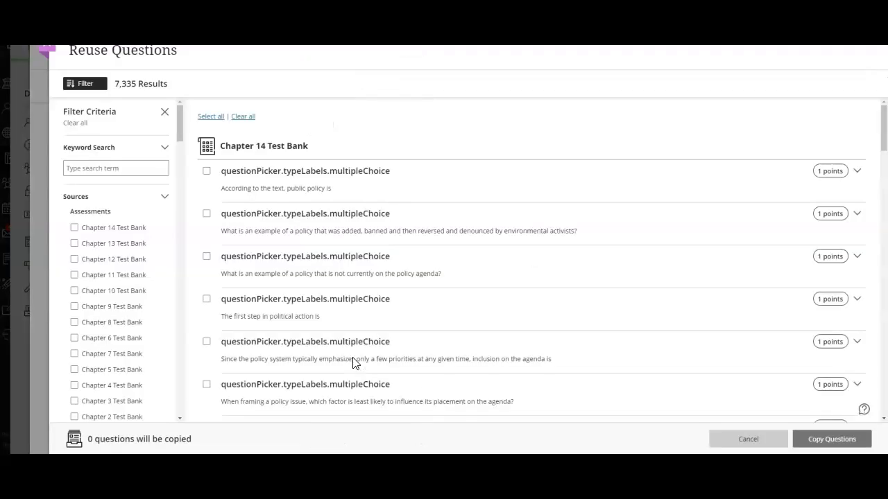
Filter the reusable questions to the Chapter 01 Test Bank - Easy question bank.
scroll(154, 299, down, 5)
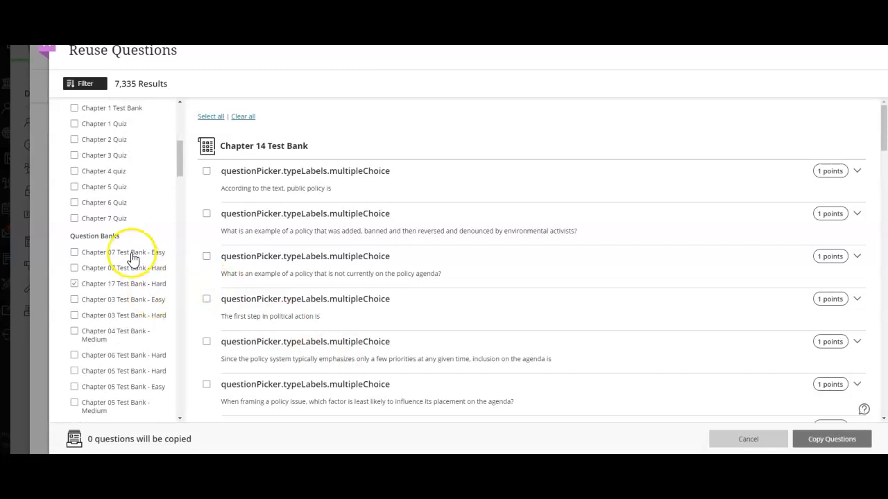
scroll(124, 267, down, 3)
scroll(134, 277, down, 3)
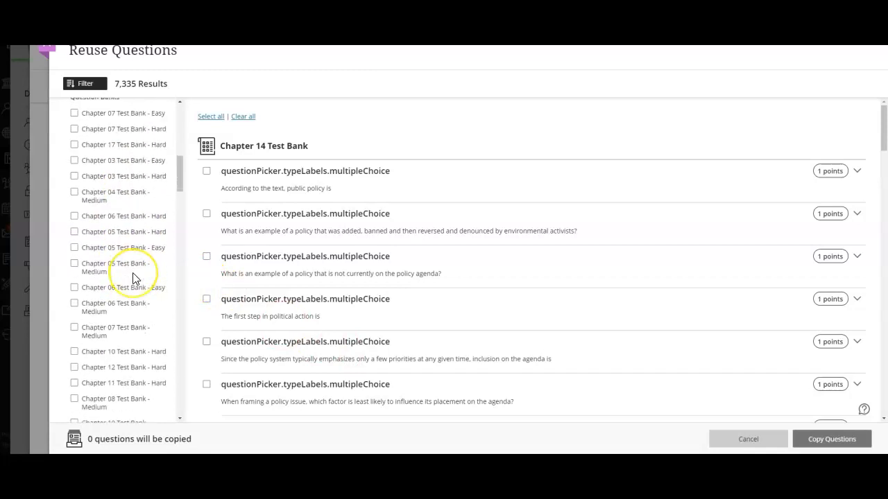
scroll(135, 282, down, 3)
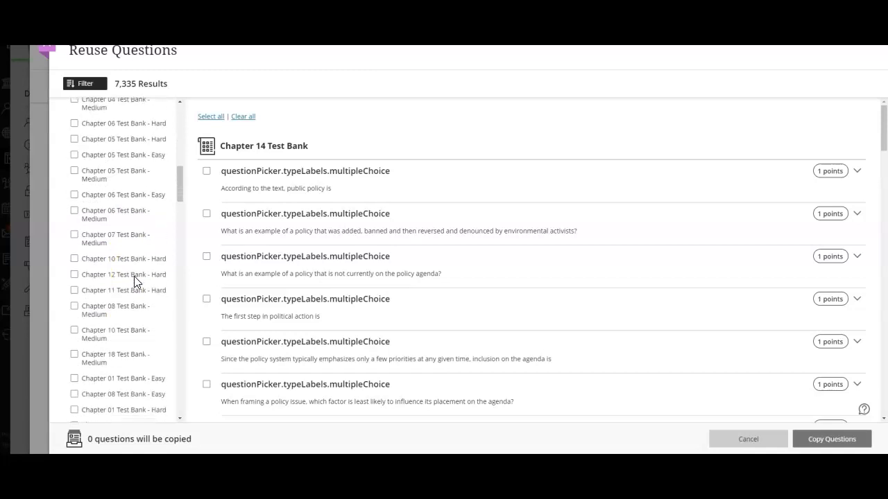
click(134, 277)
scroll(135, 281, down, 7)
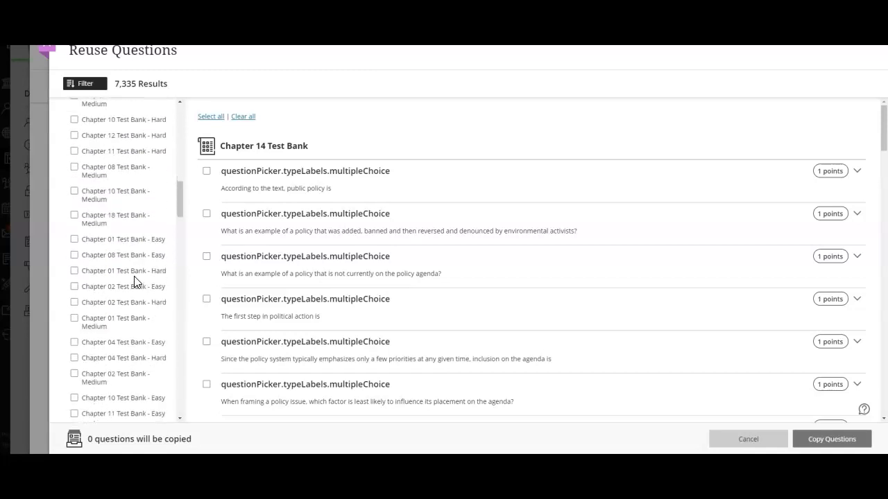
click(134, 276)
scroll(135, 278, down, 3)
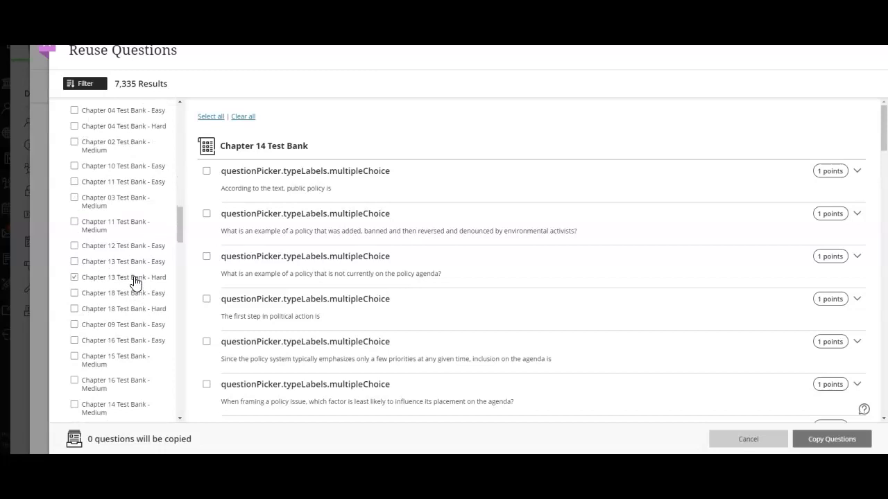
scroll(135, 282, down, 2)
scroll(136, 283, down, 2)
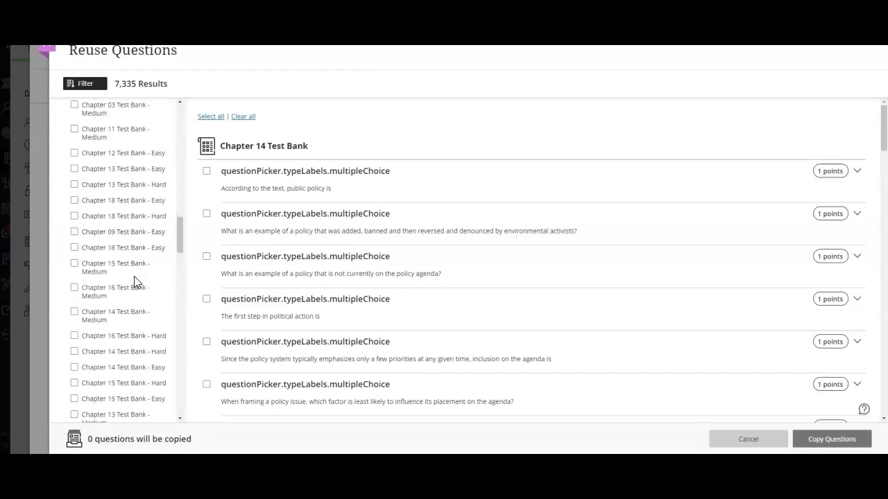
scroll(135, 281, down, 4)
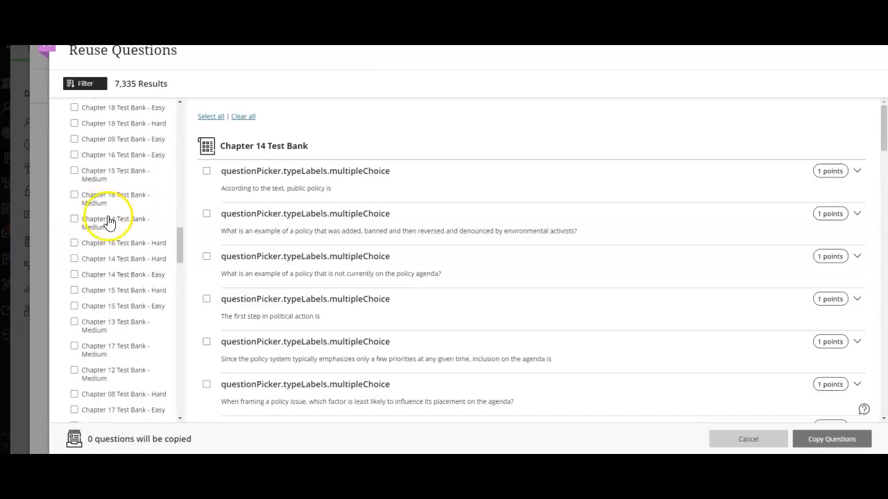
scroll(99, 294, down, 10)
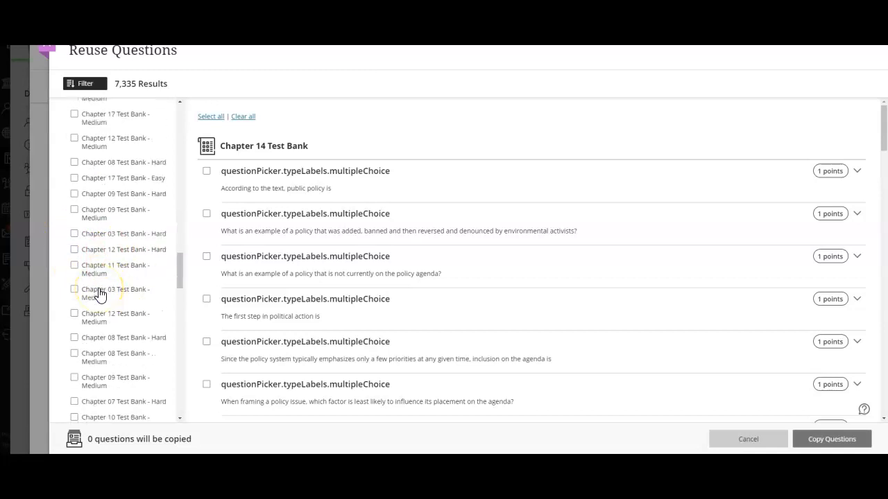
scroll(100, 294, down, 20)
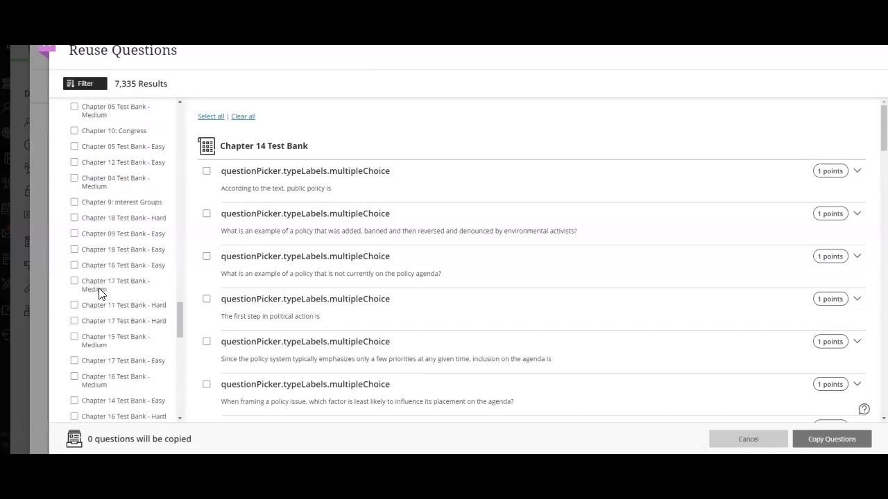
scroll(99, 294, down, 10)
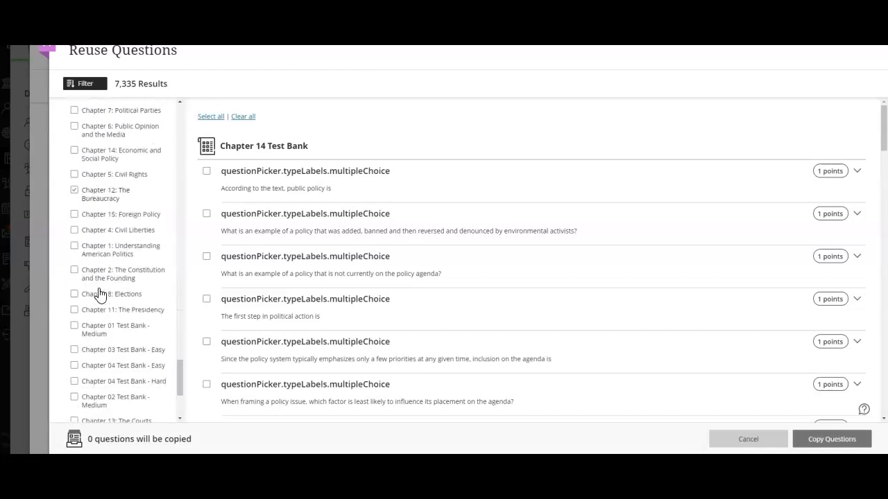
scroll(101, 291, down, 6)
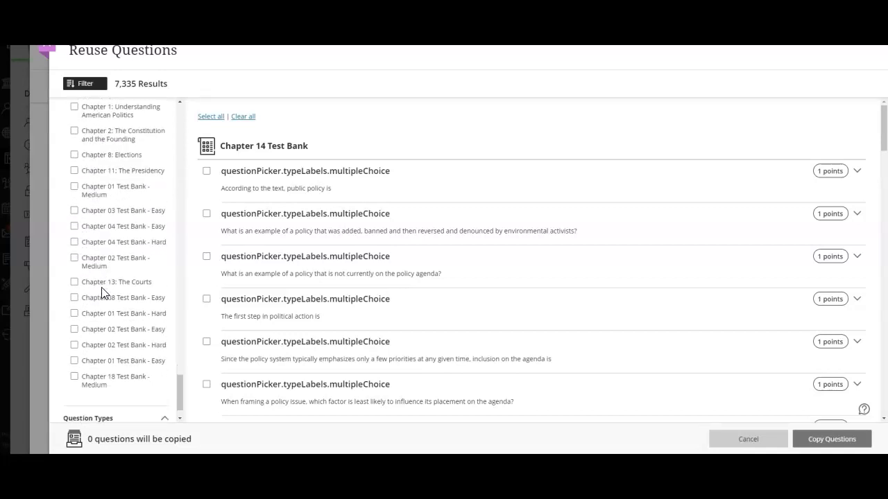
click(74, 362)
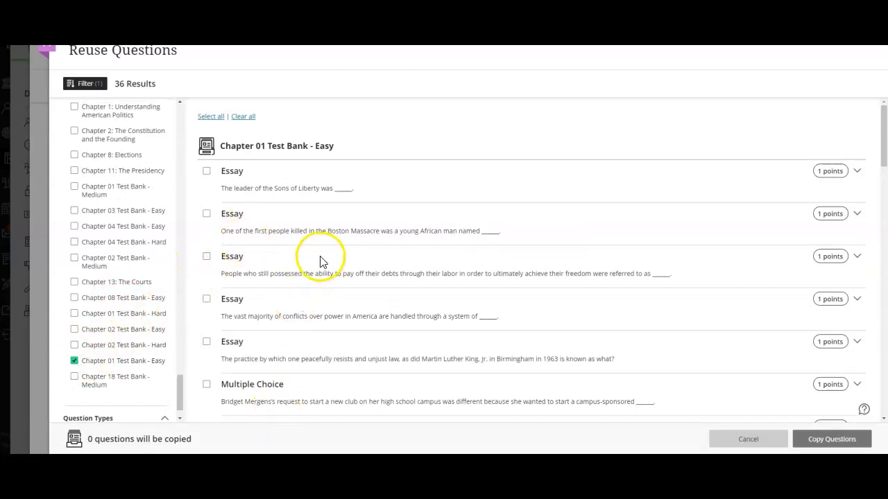
Narrow the Chapter 01 Test Bank - Easy questions to the Multiple Choice question type and look over them.
scroll(476, 291, down, 5)
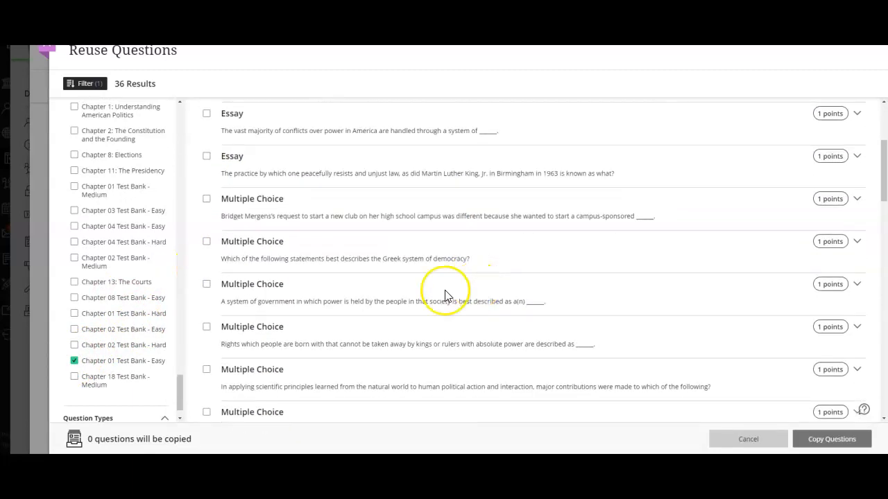
click(143, 381)
scroll(148, 385, down, 1)
click(146, 385)
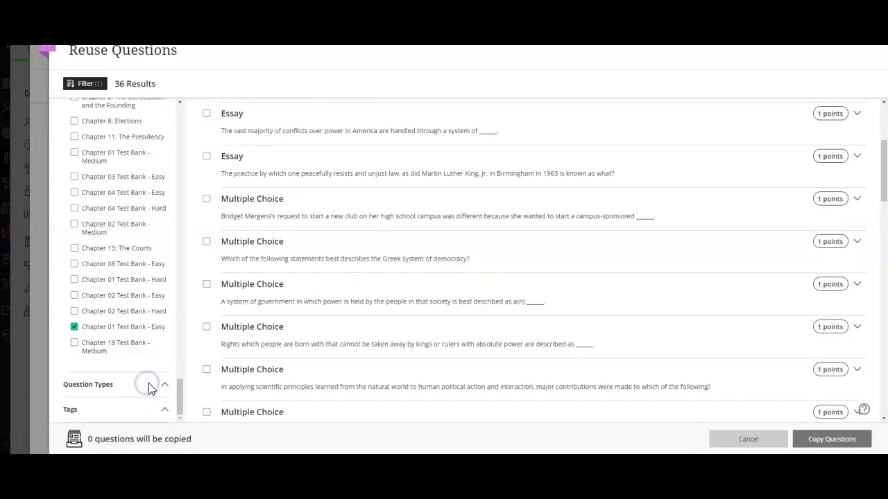
click(165, 387)
scroll(165, 390, down, 1)
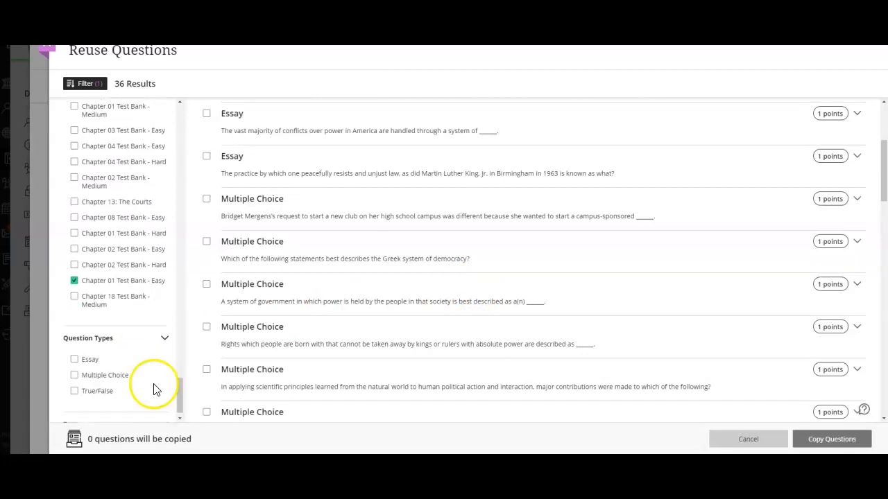
click(108, 375)
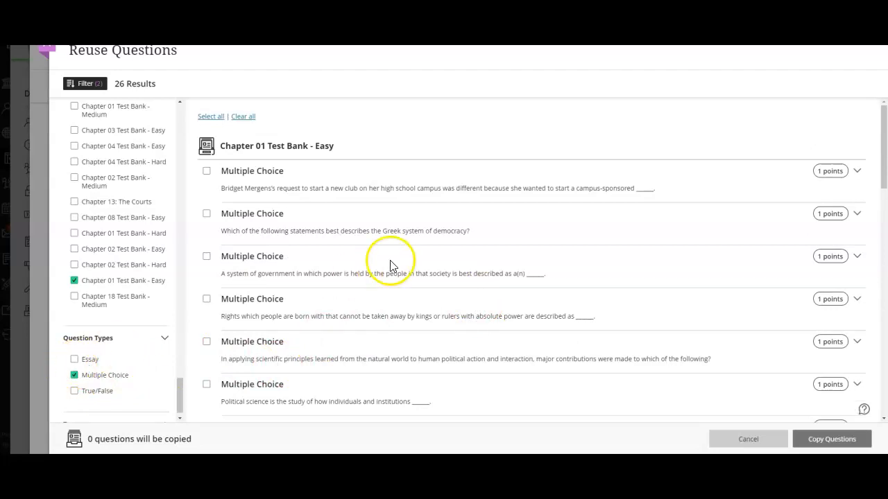
scroll(414, 231, down, 1)
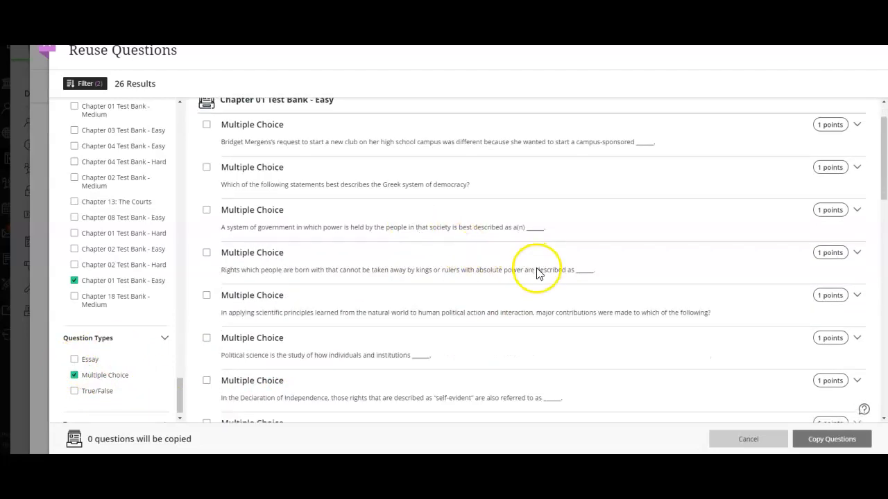
scroll(513, 305, up, 1)
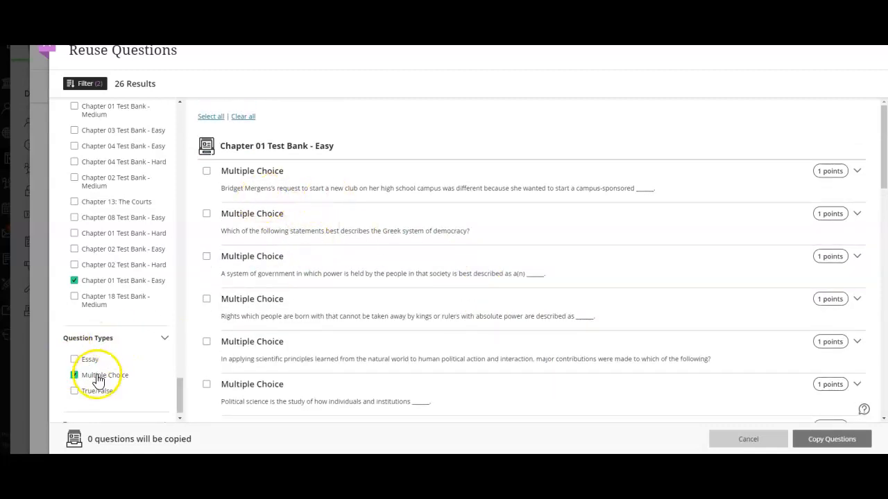
Select the first six multiple-choice questions for copying and deselect the fourth, fifth and sixth again.
click(206, 172)
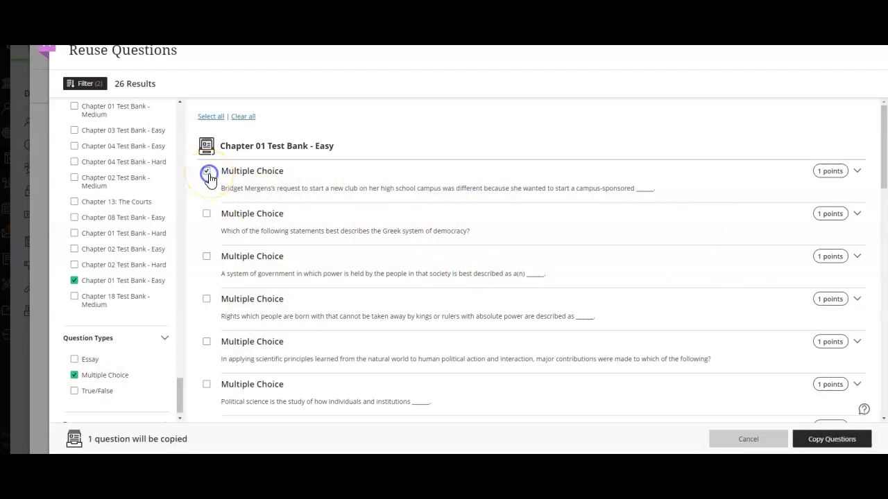
click(207, 215)
click(207, 257)
click(207, 300)
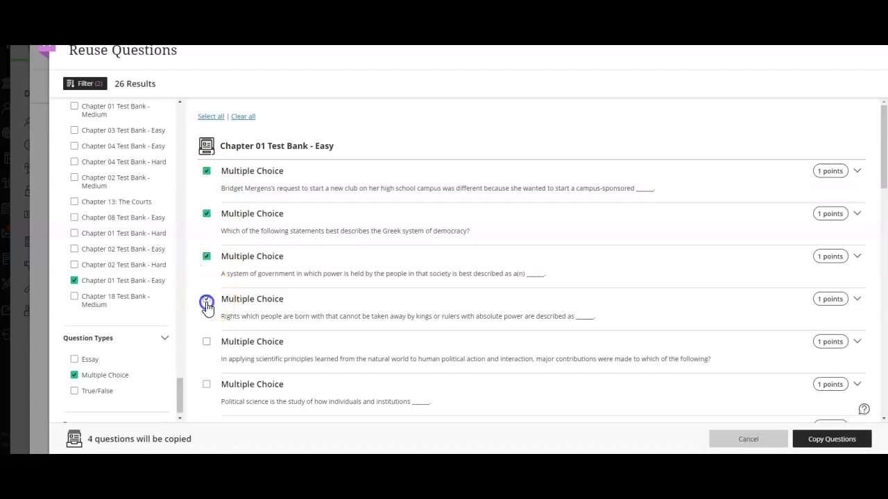
click(207, 342)
click(207, 385)
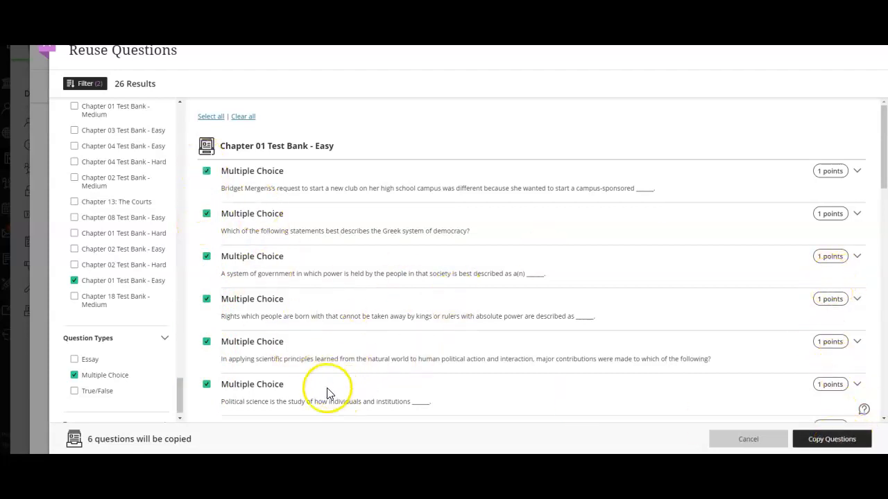
click(207, 385)
click(206, 341)
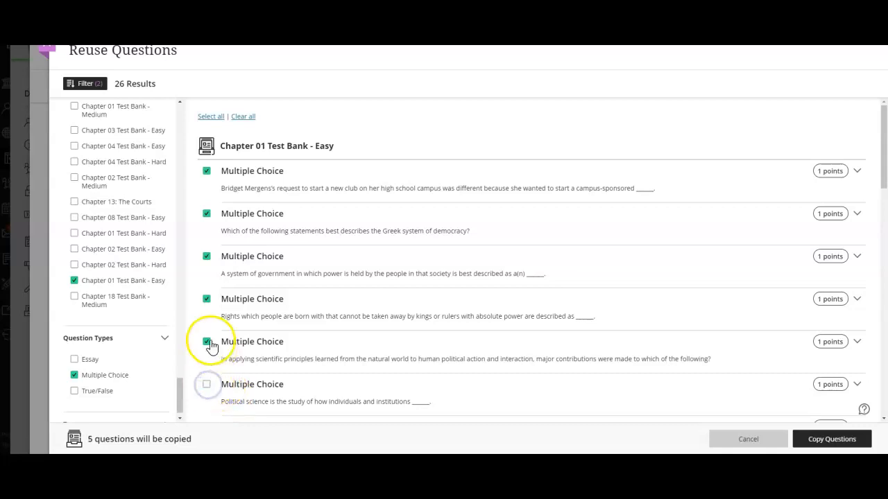
click(207, 299)
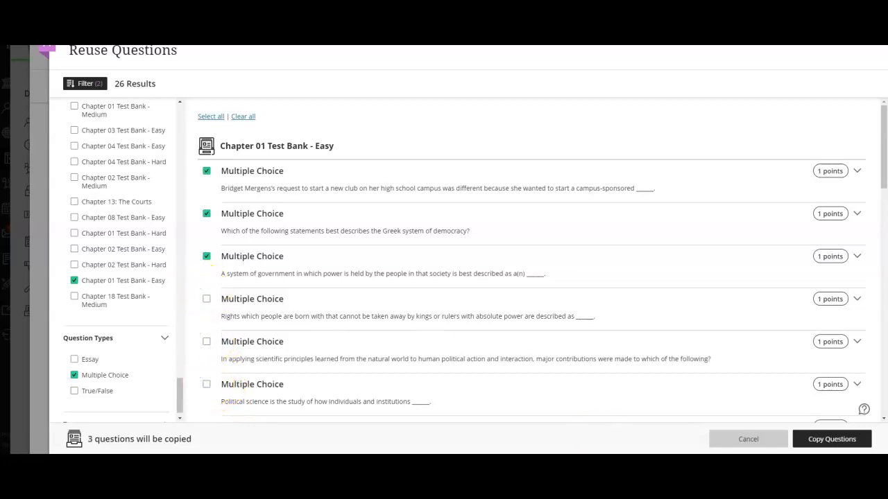
Close the question reuse without copying the selected questions and return from the quiz to the course page.
click(763, 441)
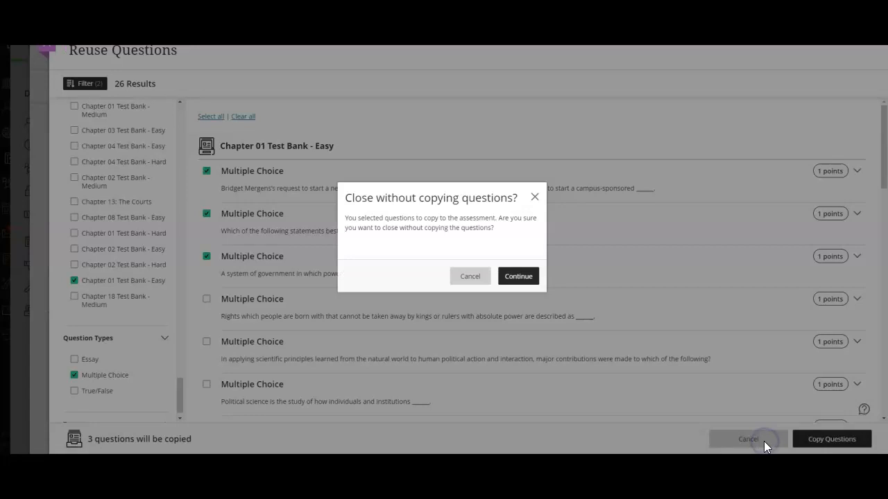
click(527, 278)
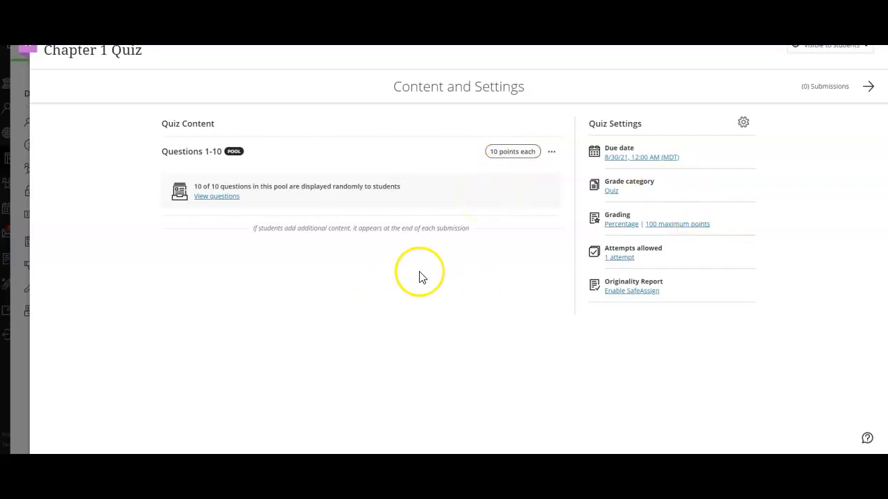
click(27, 52)
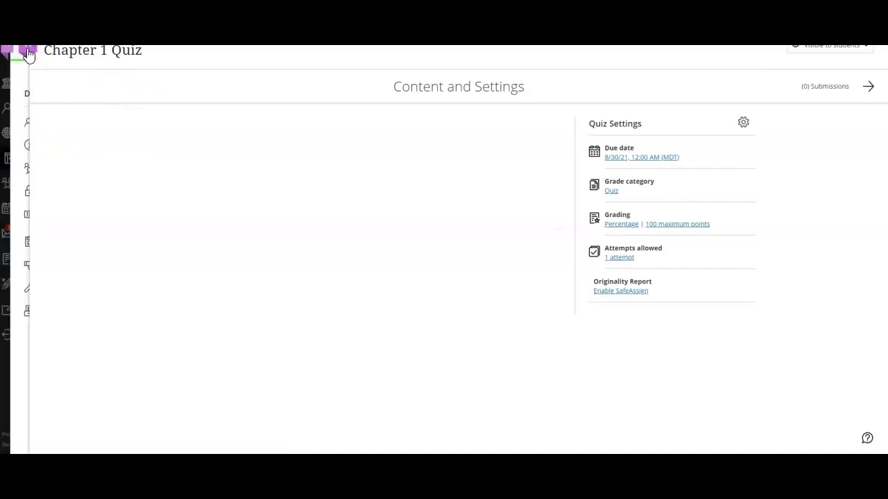
scroll(135, 147, up, 2)
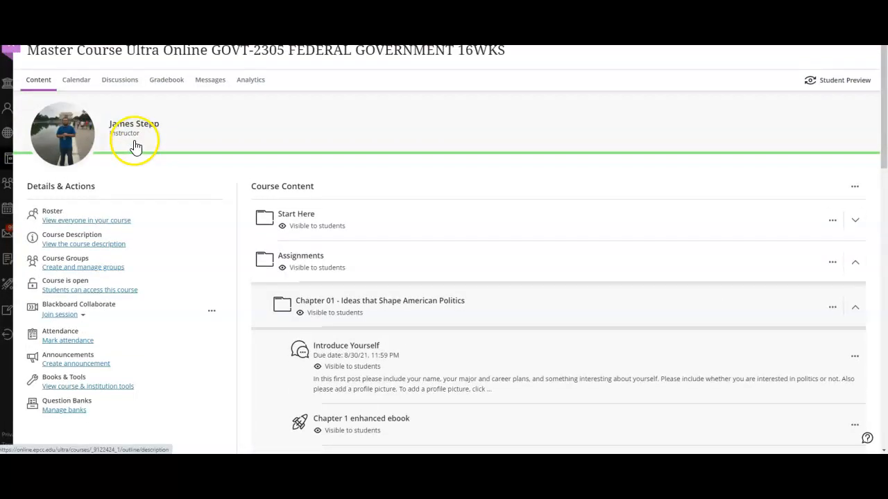
Open the course gradebook and switch it from the list of gradable items to the grid view.
click(177, 81)
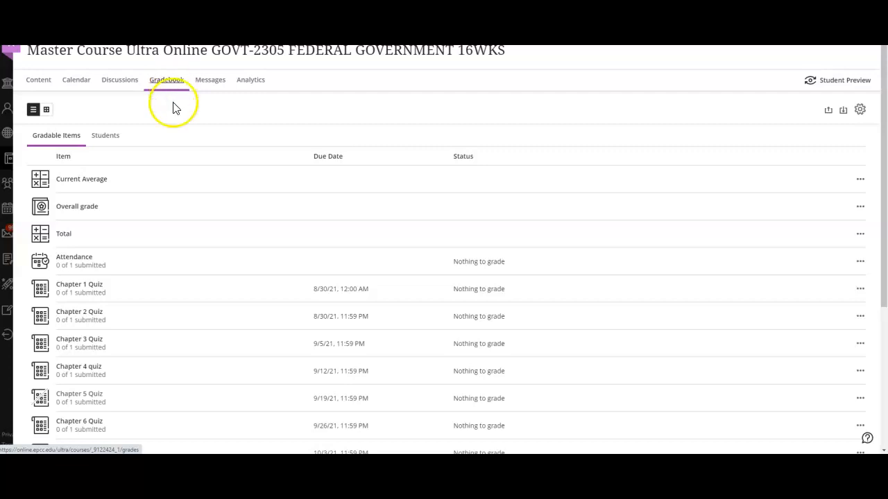
scroll(191, 246, down, 1)
scroll(193, 249, up, 1)
click(47, 110)
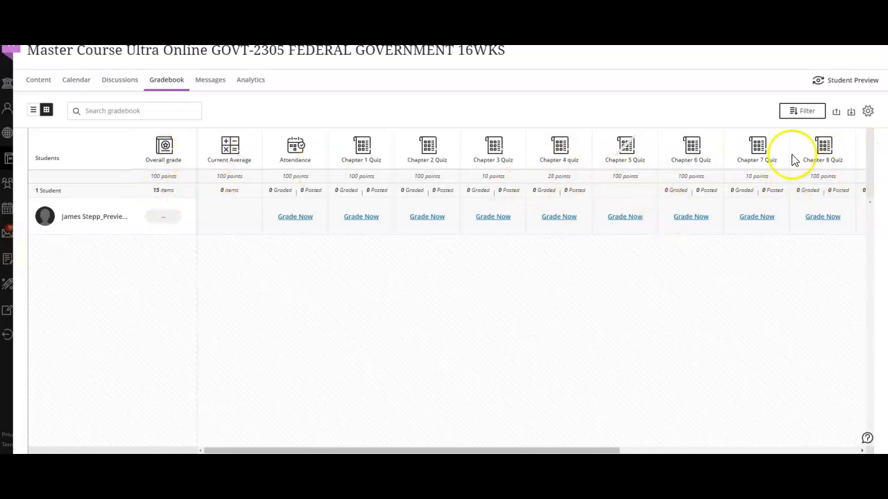
Look across all the gradebook columns and open the Overall grade column's calculation details for editing.
drag(594, 451, 854, 451)
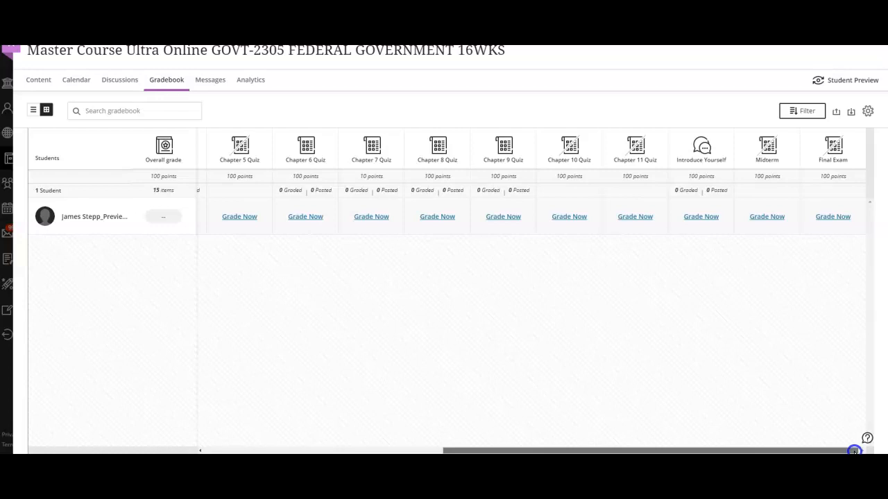
drag(850, 451, 563, 447)
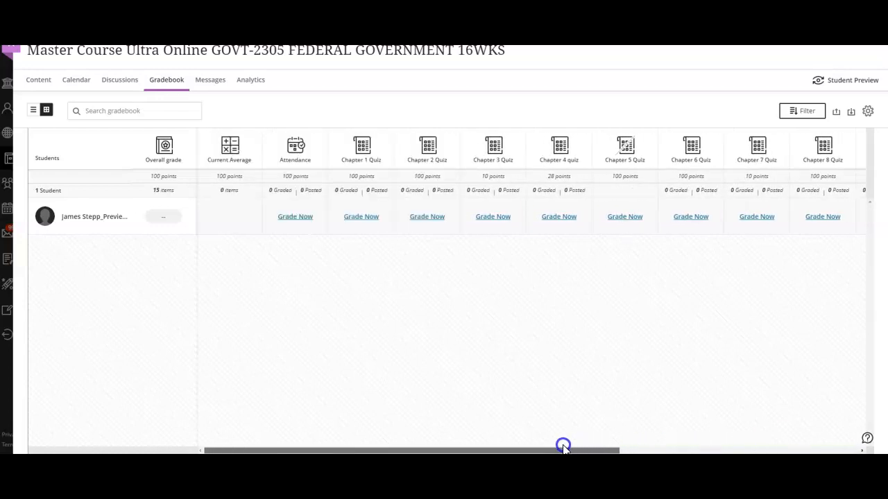
click(165, 147)
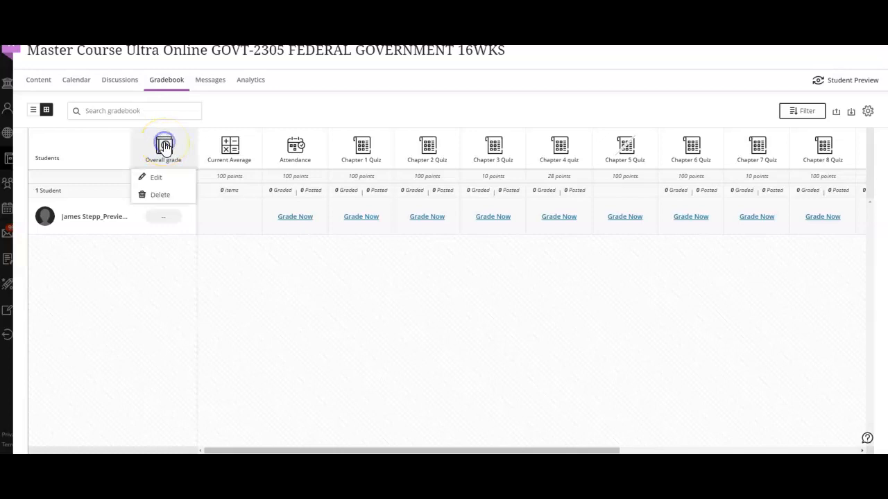
click(166, 179)
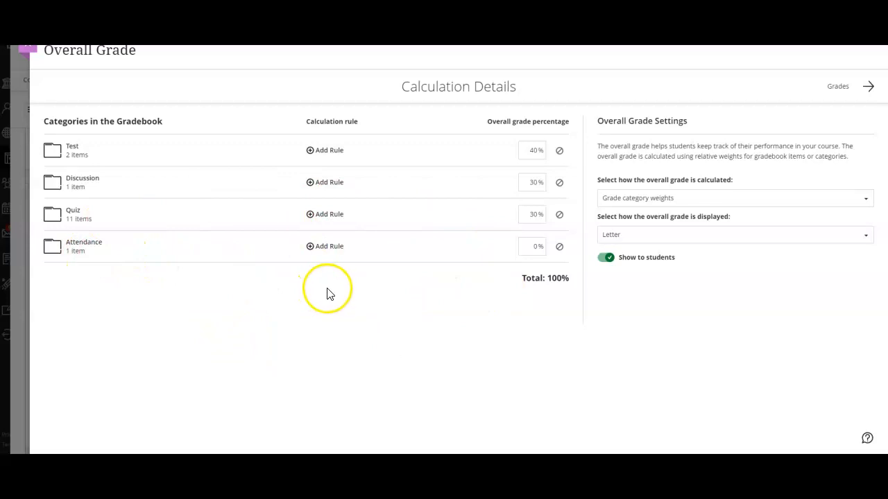
Set the overall grade to be calculated by Gradebook item weights and review each item's percentage.
click(657, 208)
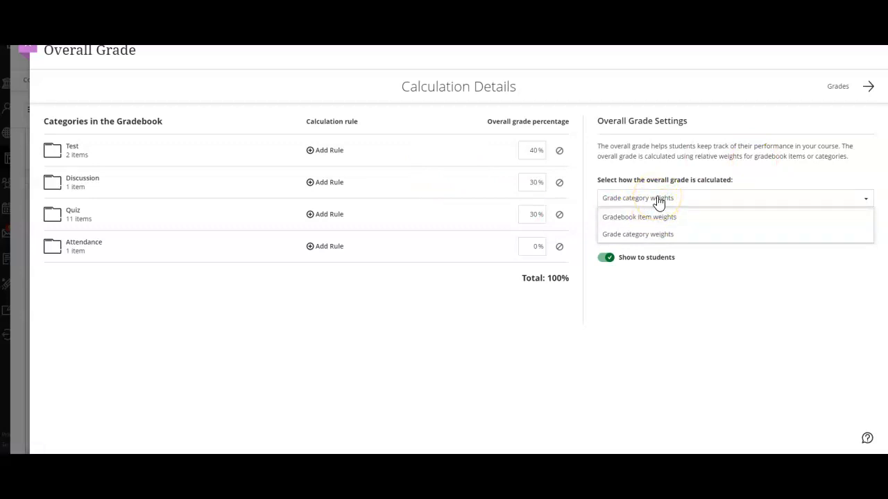
click(658, 219)
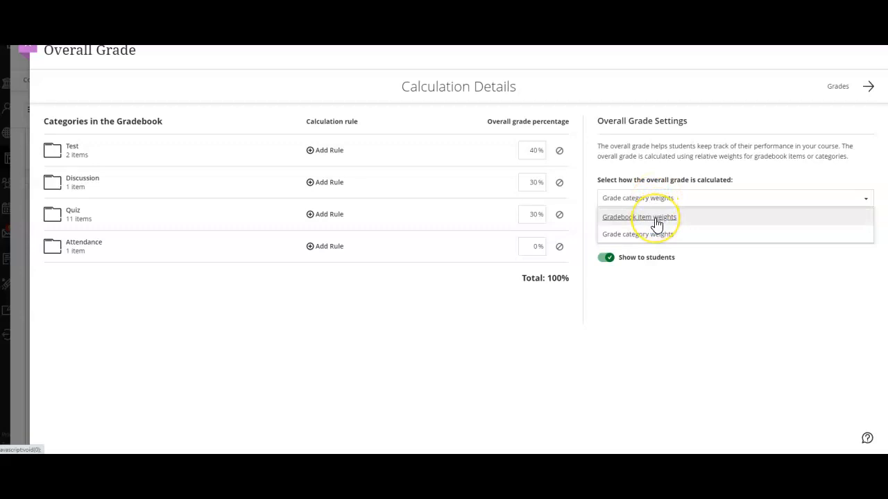
click(656, 224)
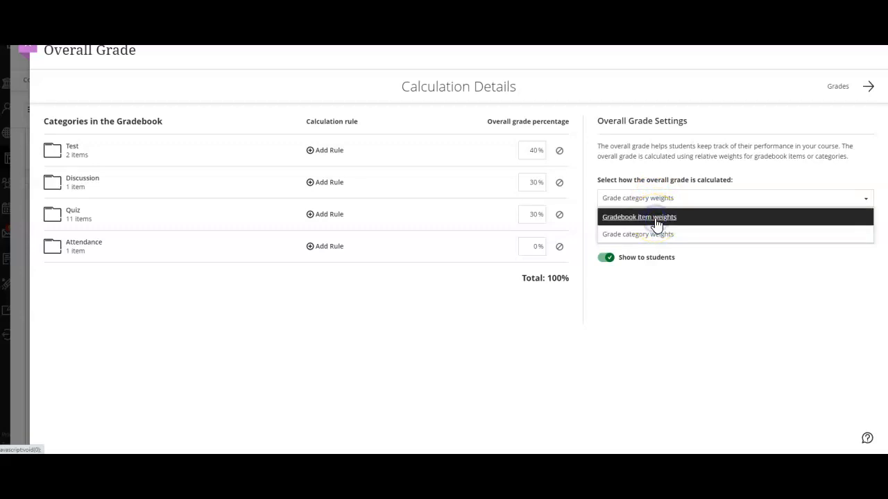
scroll(518, 222, down, 5)
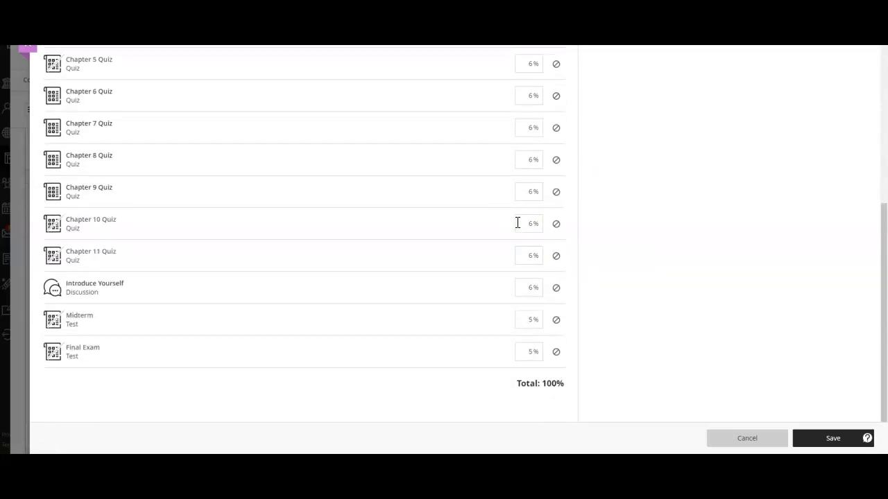
scroll(517, 222, up, 5)
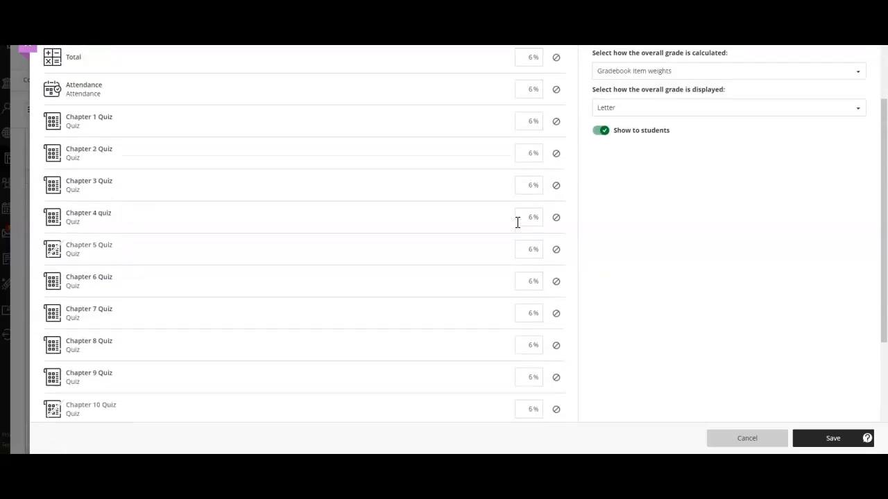
scroll(518, 223, up, 1)
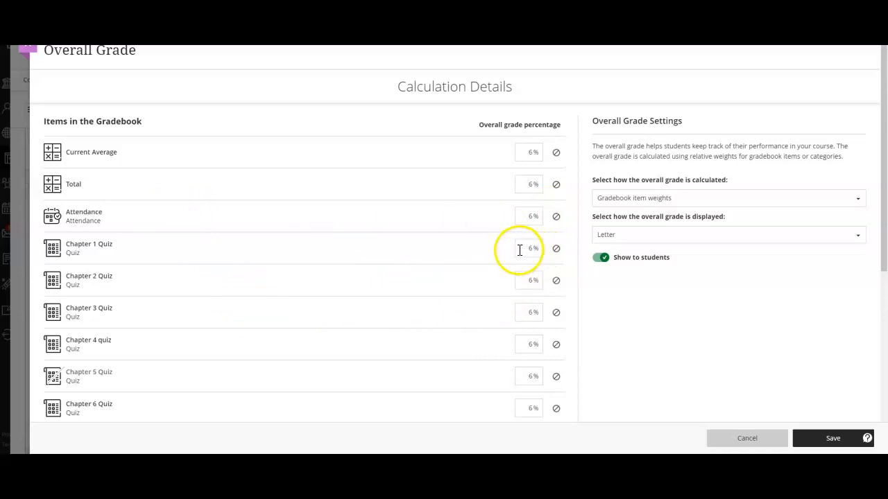
scroll(528, 278, down, 1)
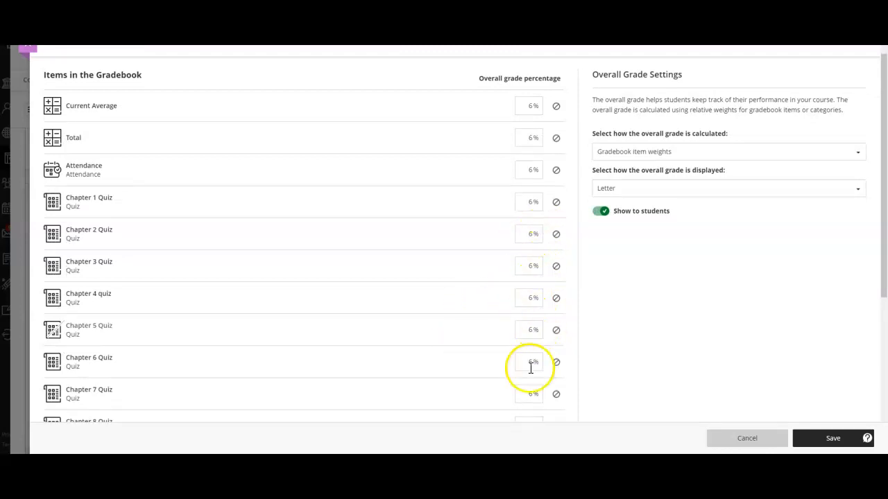
scroll(531, 368, down, 2)
scroll(396, 278, up, 3)
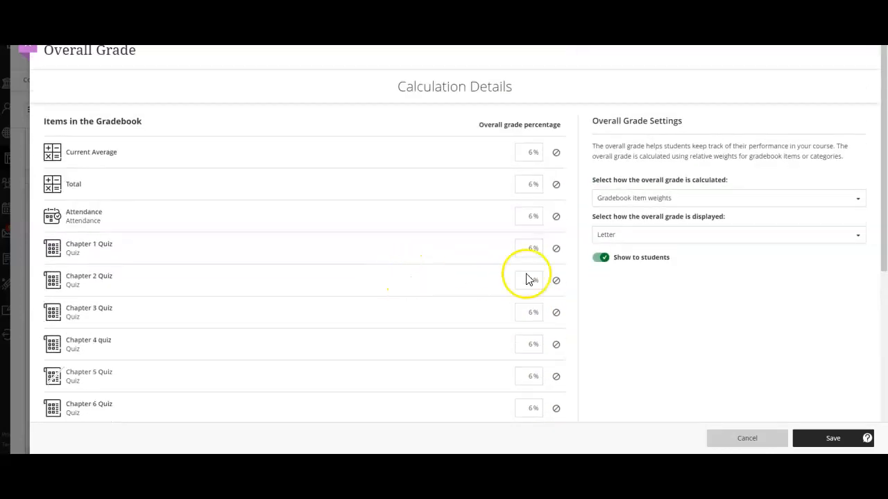
Set the overall grade calculation back to Grade category weights and check the total percentage of the categories.
click(665, 199)
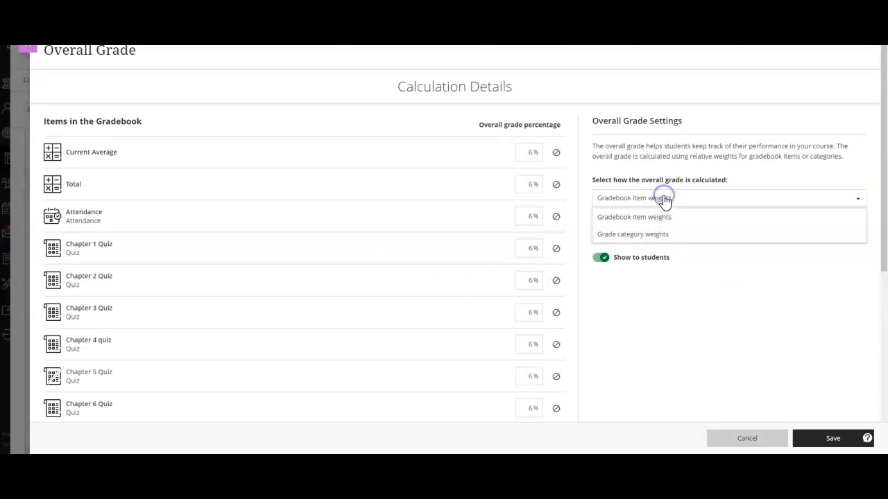
click(655, 240)
click(60, 289)
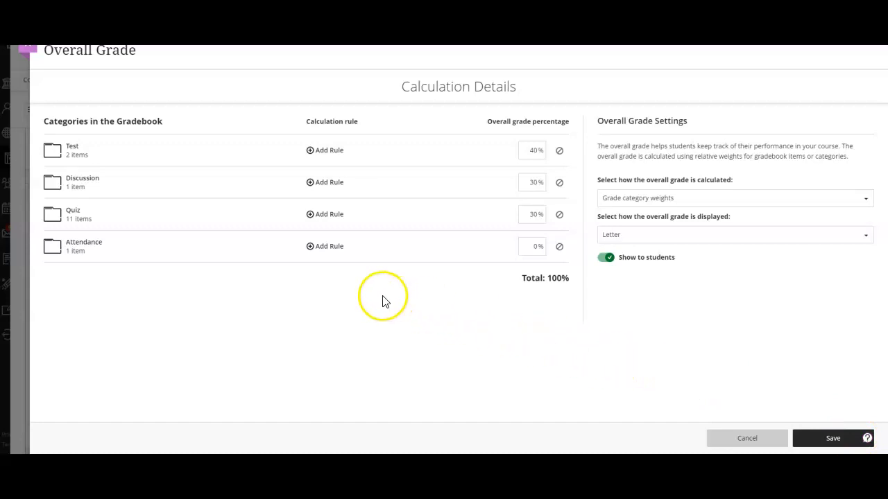
click(564, 279)
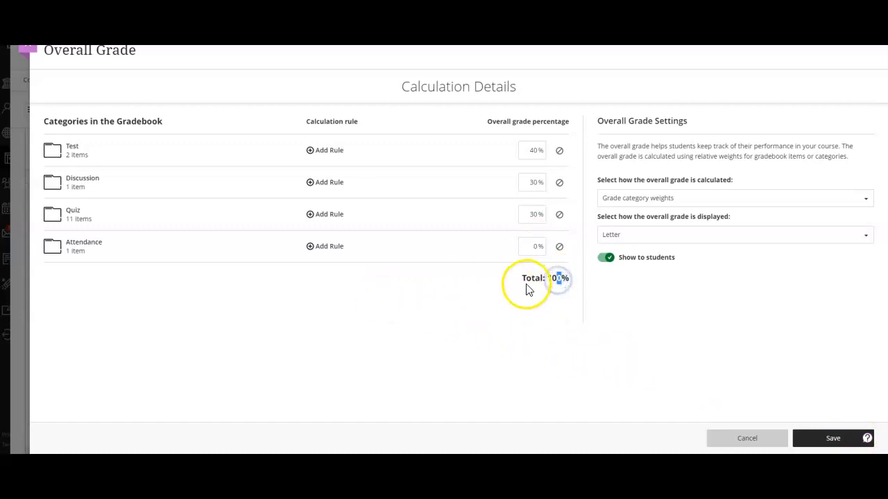